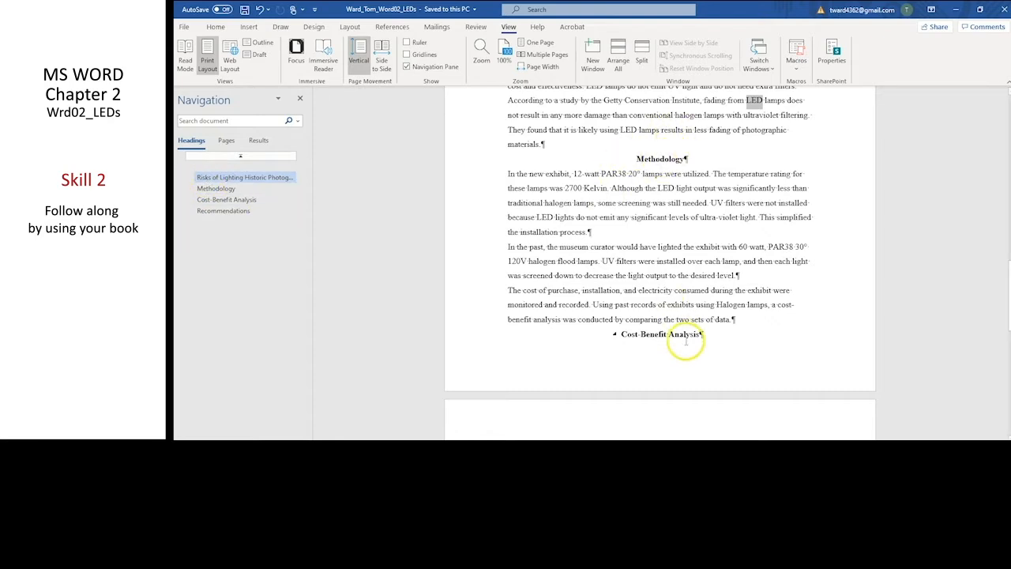
Insert a footnote after "desired level." in the Methodology section reading "Screening is the process of installing layers of metal window screen.".
left_click(213, 191)
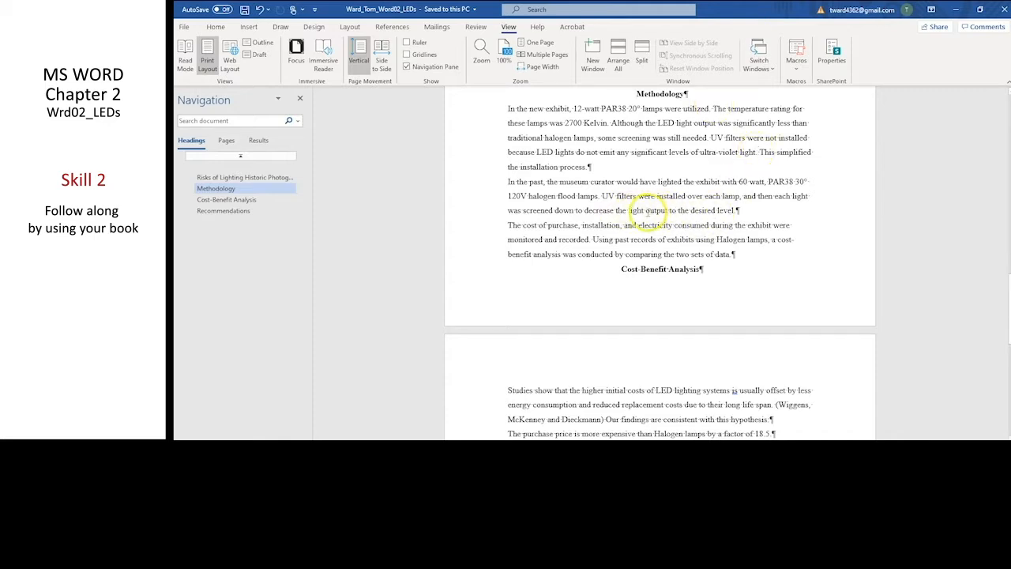
left_click_drag(647, 212, 732, 210)
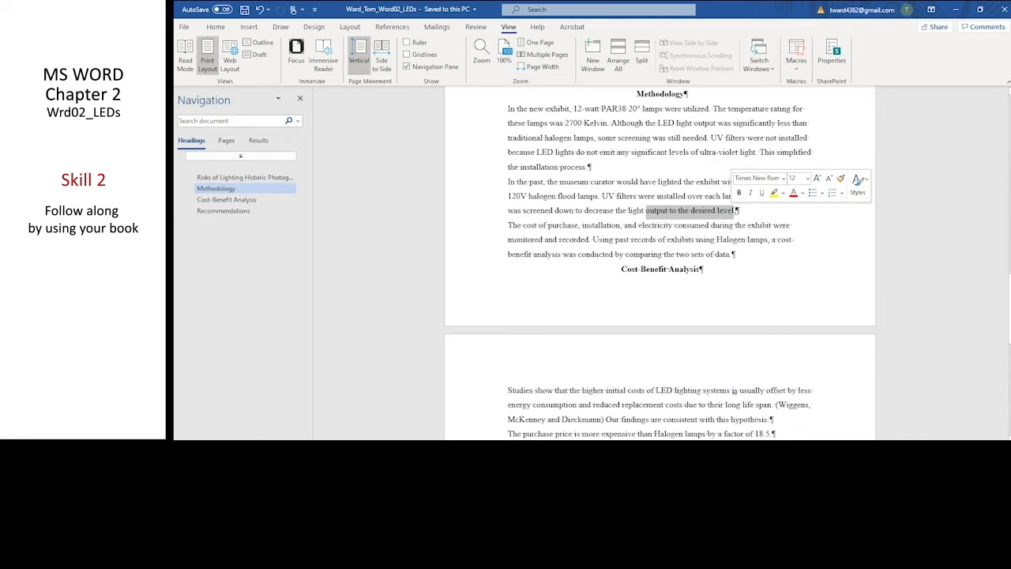
left_click(734, 210)
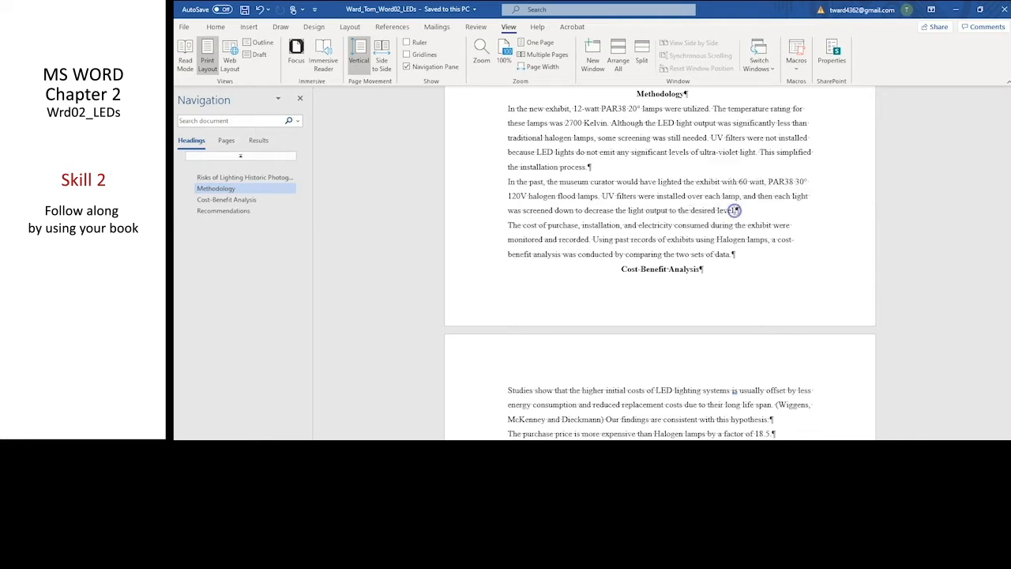
left_click(392, 27)
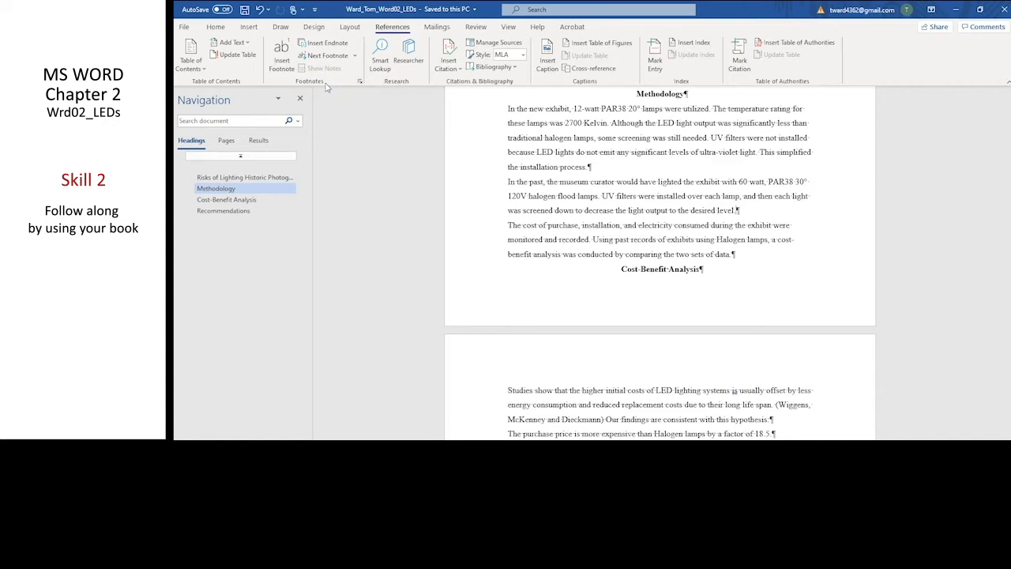
left_click(282, 50)
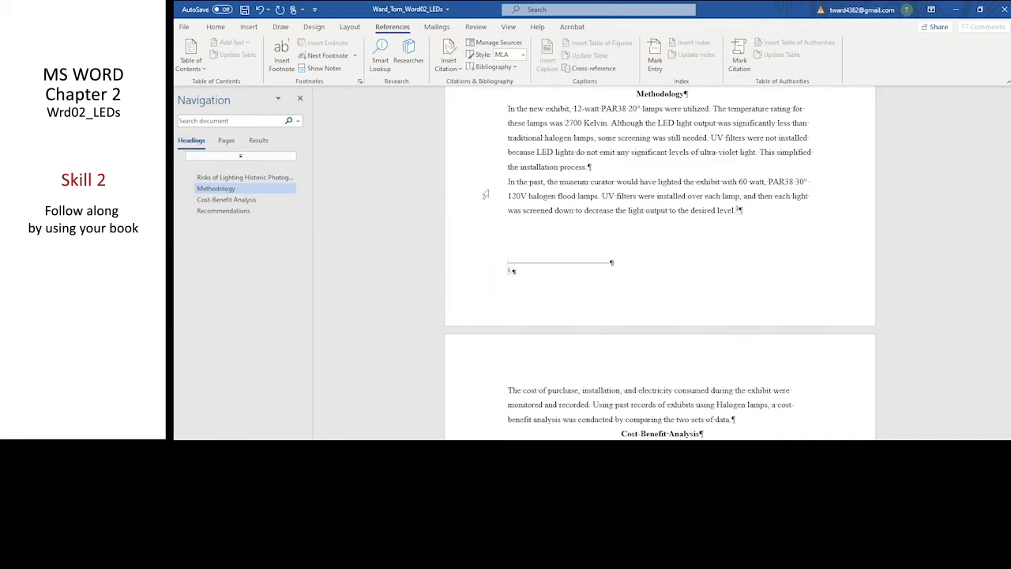
type("Screening is the process of installing layer of metal window screen.")
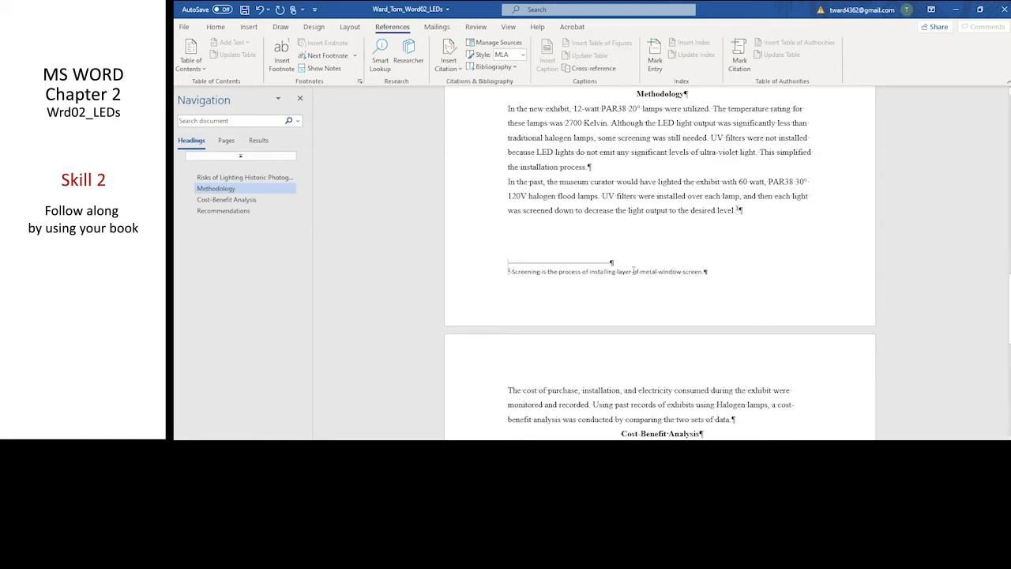
type("s")
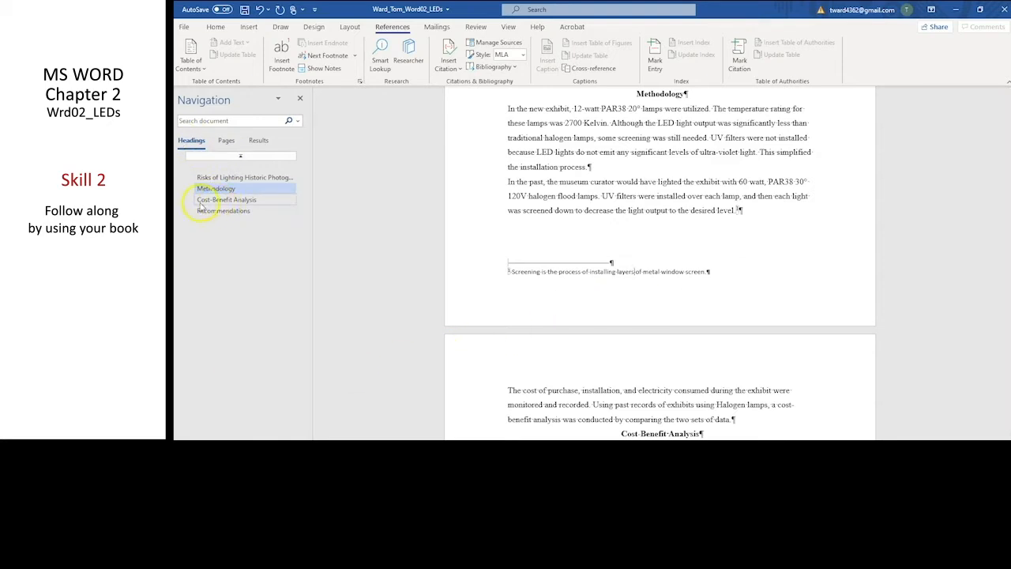
Insert a footnote after "LED lamp life is longer by a factor of 16.67." reading "Derived from industry standards.".
left_click(237, 204)
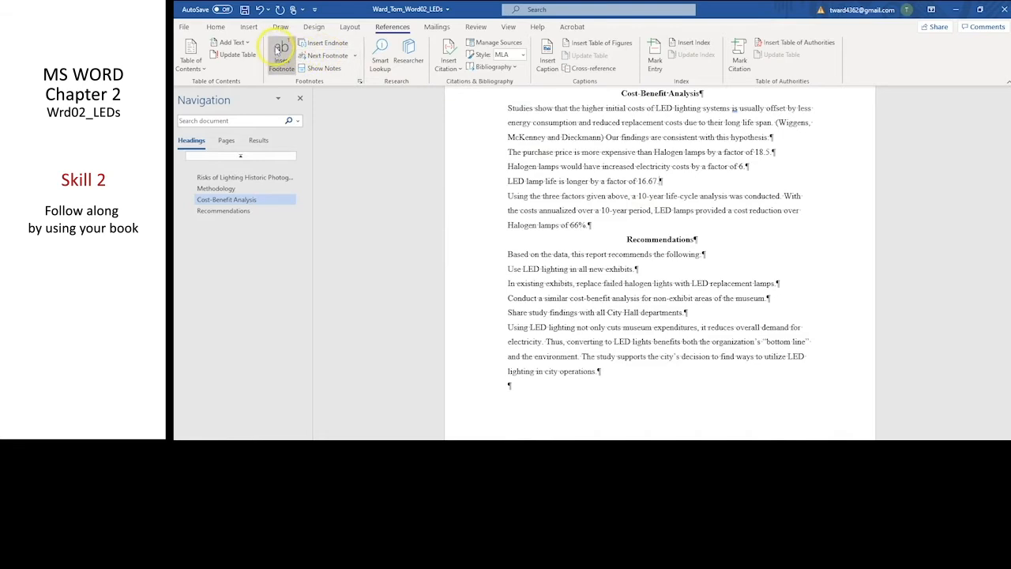
left_click(282, 54)
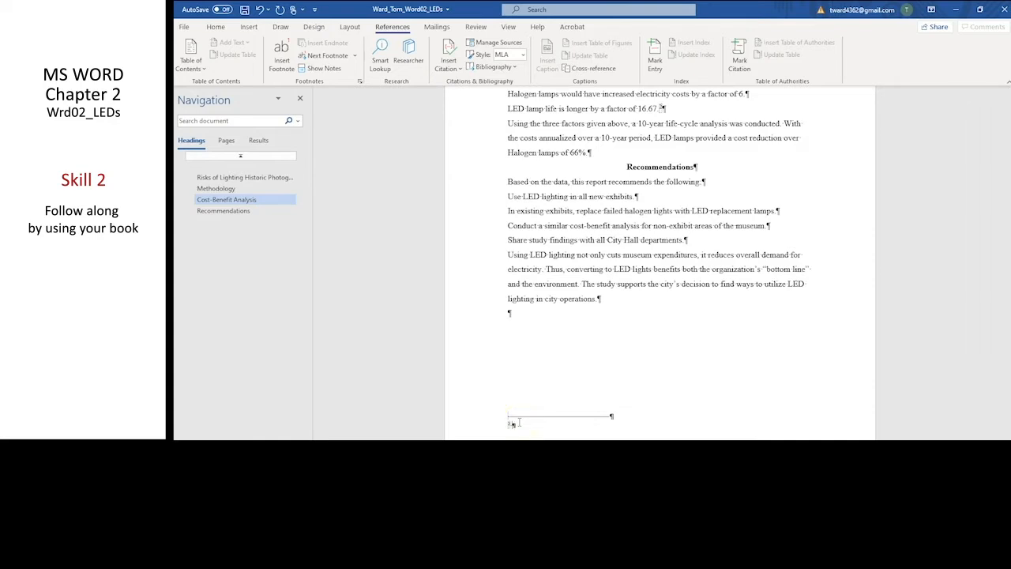
type("Derived from industry standards.")
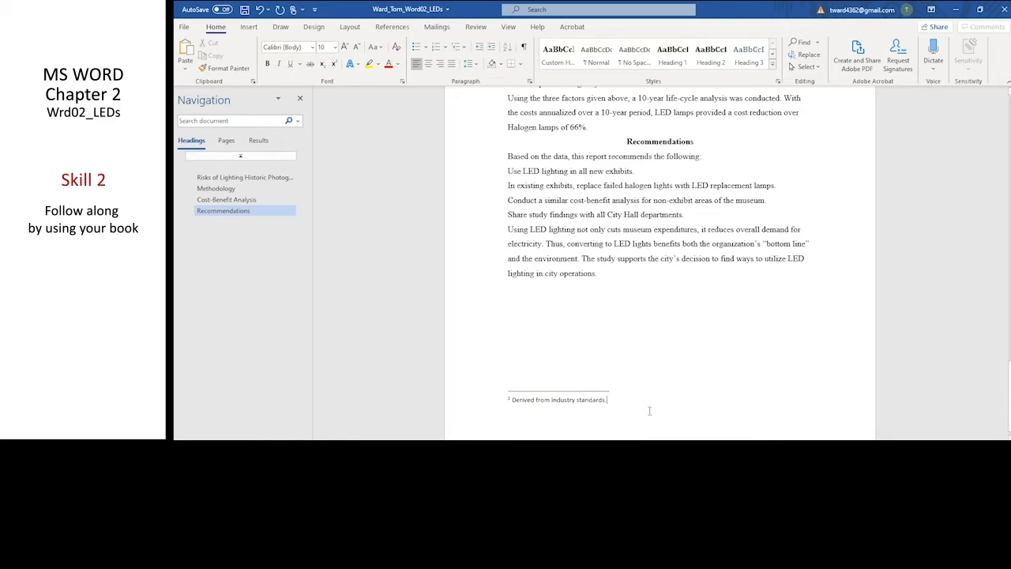
scroll(694, 352, "up", 2)
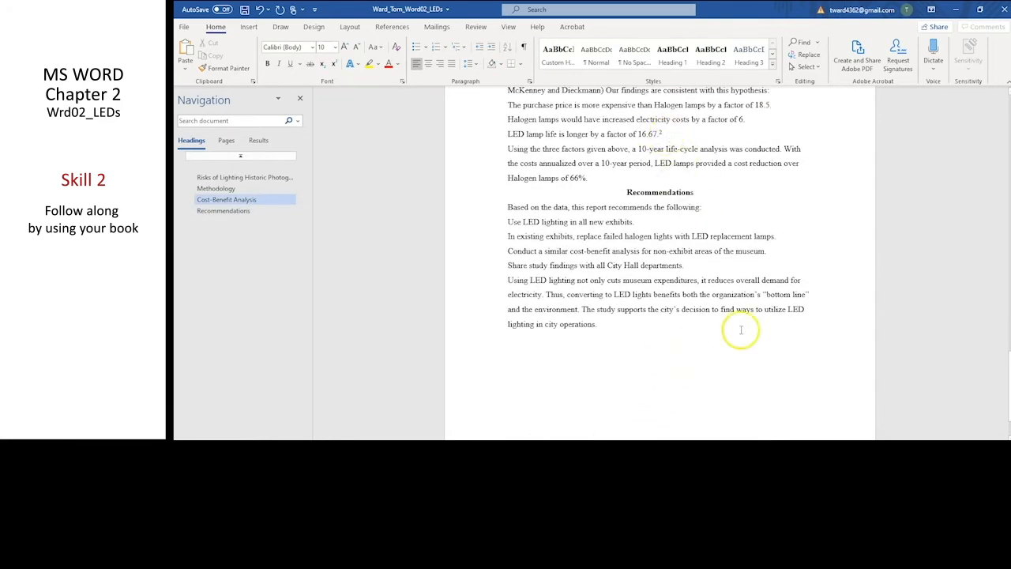
scroll(735, 336, "down", 2)
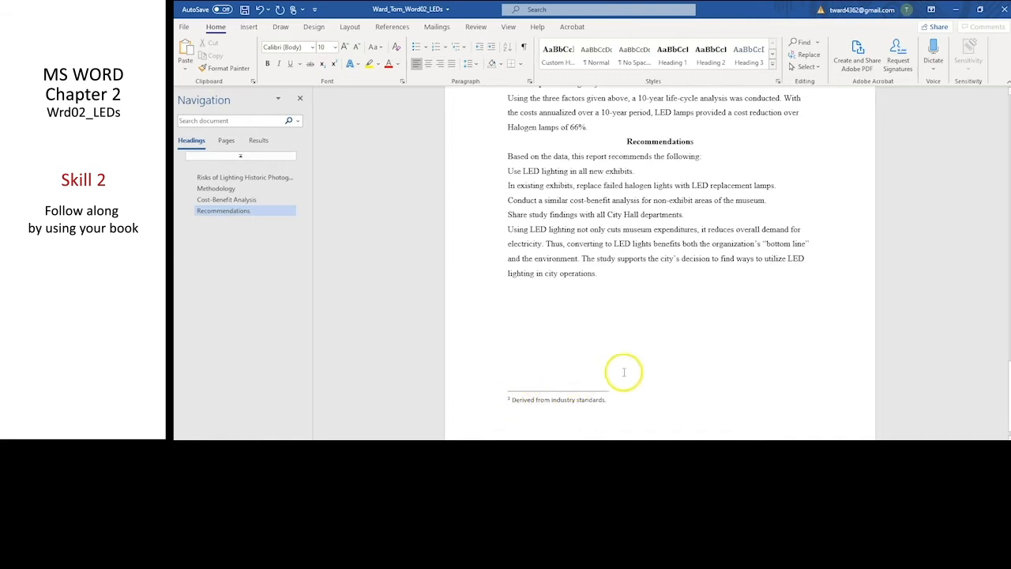
scroll(632, 371, "up", 1)
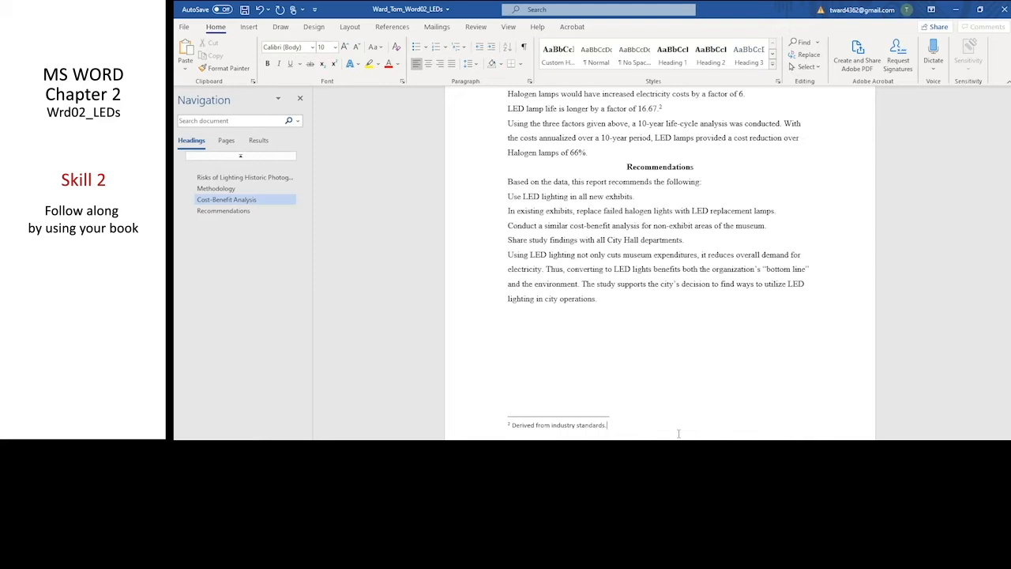
Insert a footnote after "electricity costs by a factor of 6." reading "A blended electricity rate was used. This averages time-of-use, demand charges, and fees.".
left_click(227, 201)
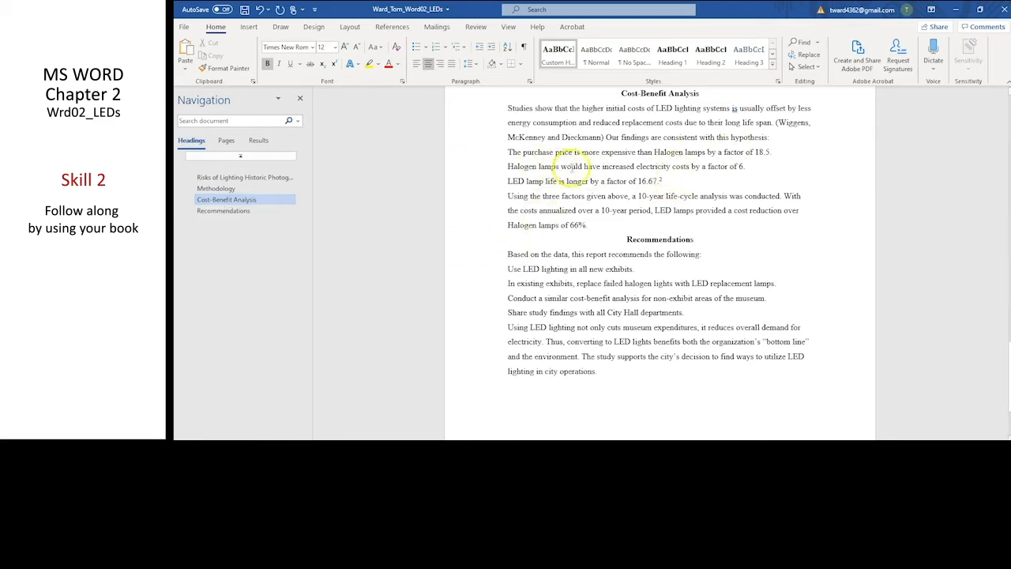
left_click_drag(584, 167, 751, 171)
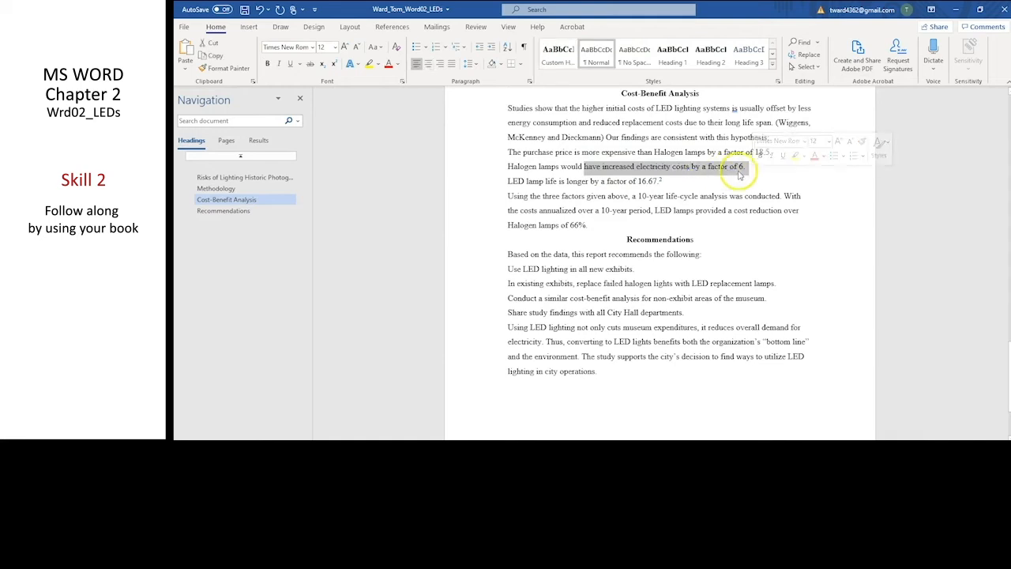
left_click(745, 167)
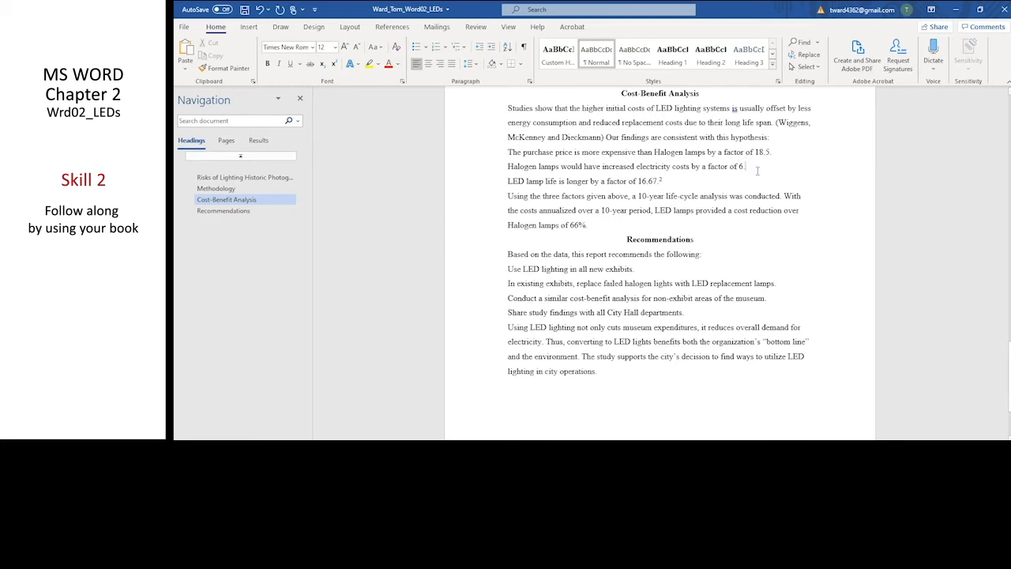
left_click(395, 27)
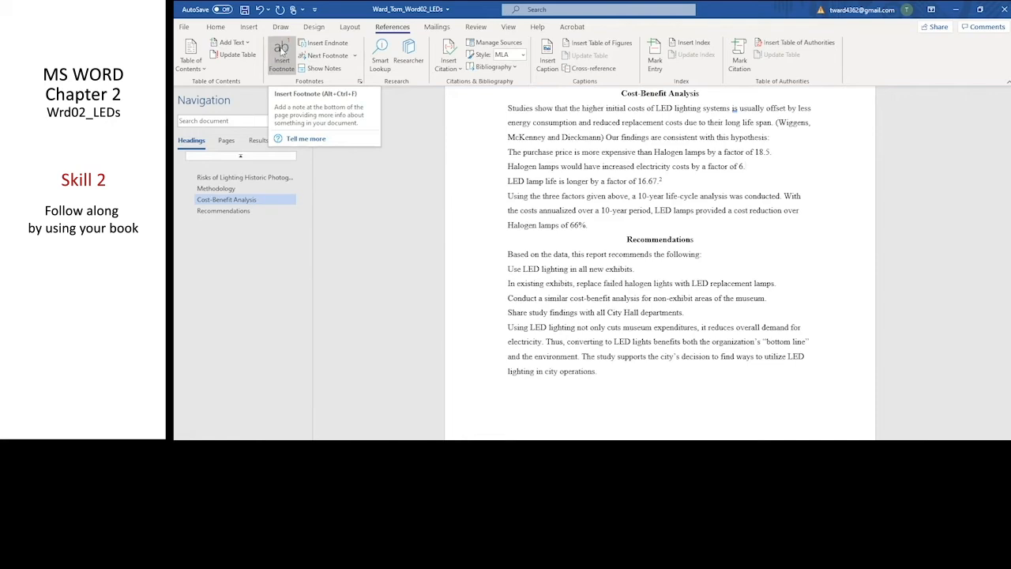
left_click(281, 49)
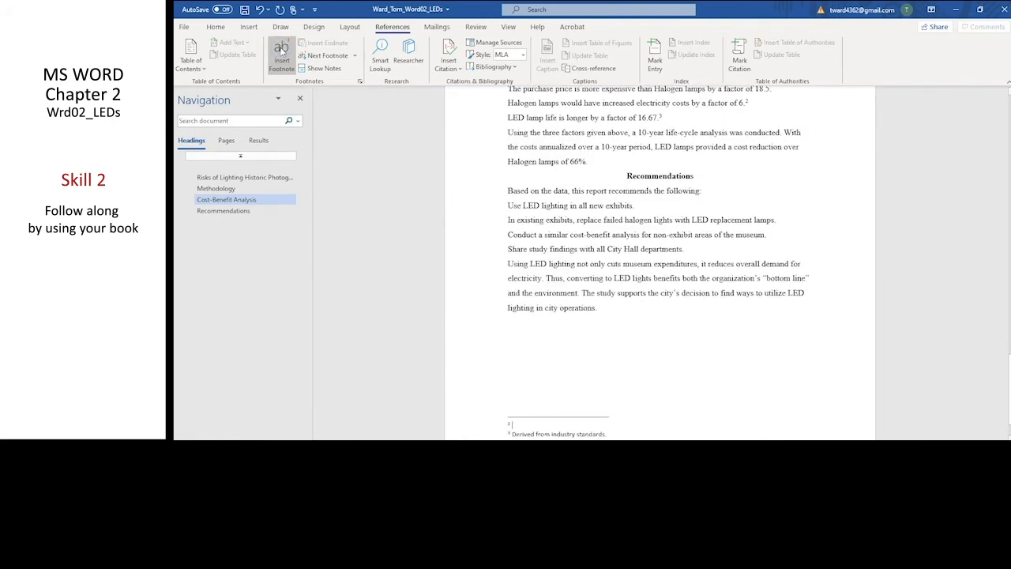
type("A")
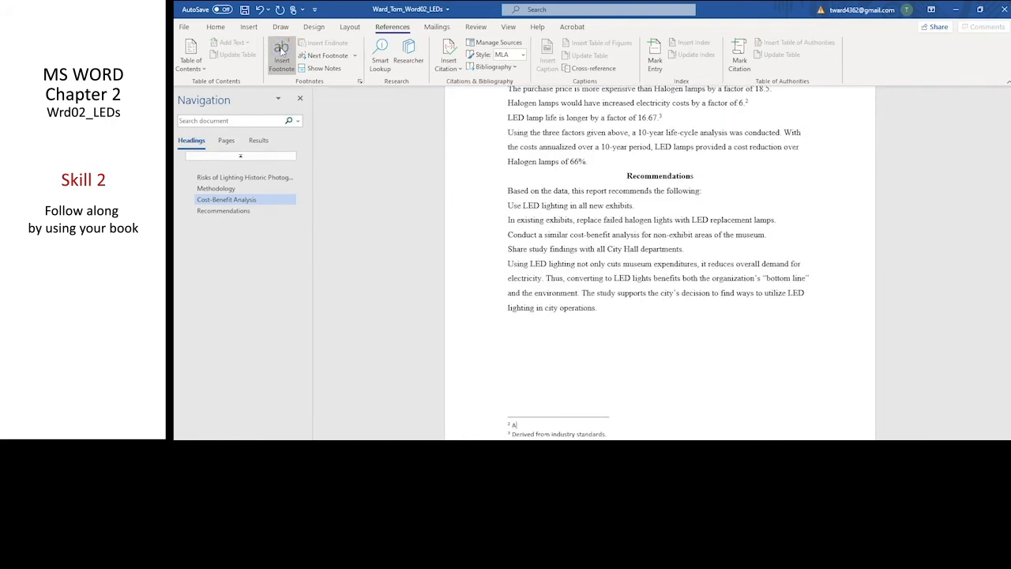
type("blended electricity rate was used. This averages time-of-")
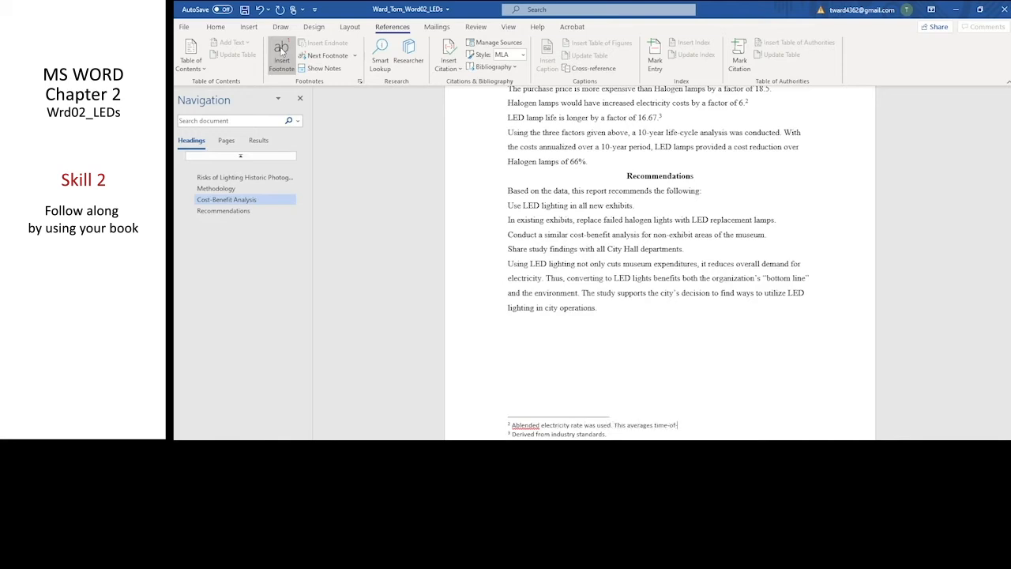
type("emand charges and fees.")
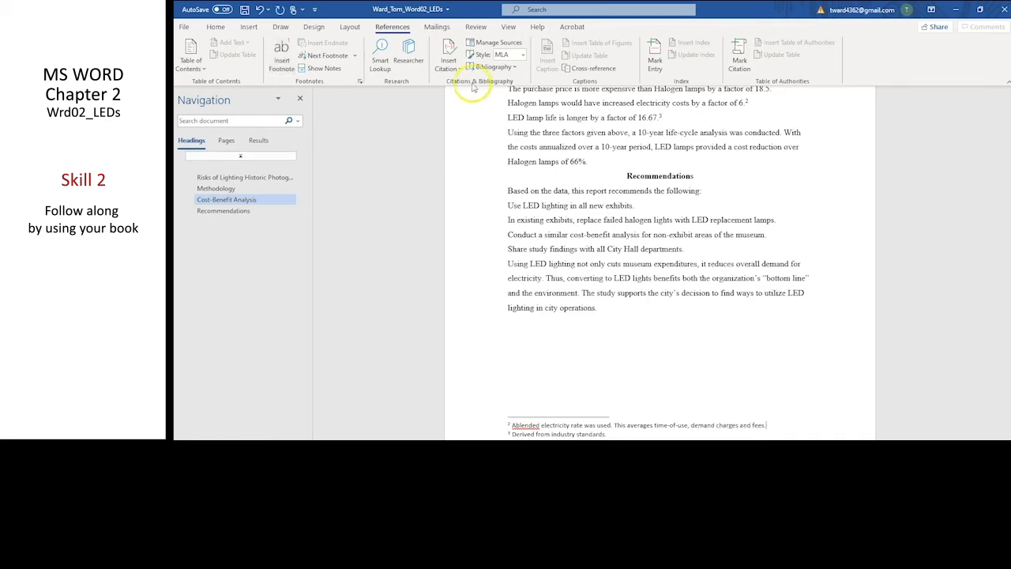
left_click(513, 425)
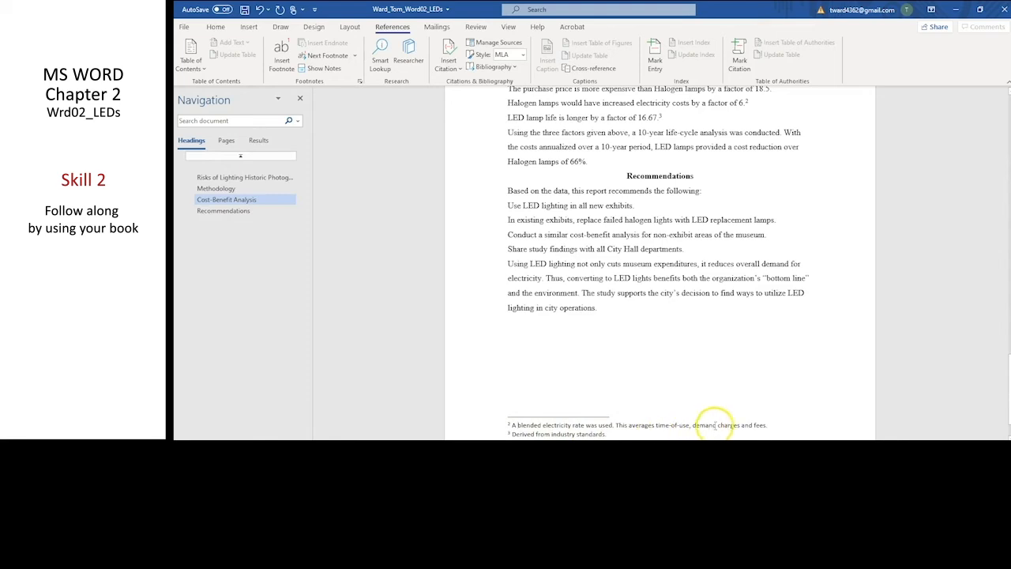
left_click(741, 425)
type(",")
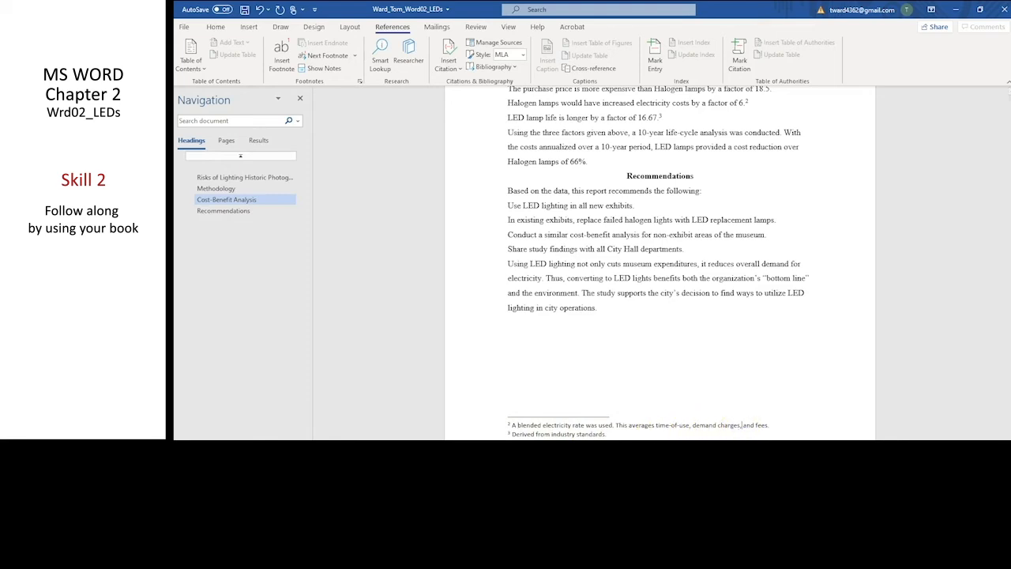
Review the footnotes and their reference marks in the Methodology and Cost-Benefit Analysis sections.
scroll(790, 373, "down", 1)
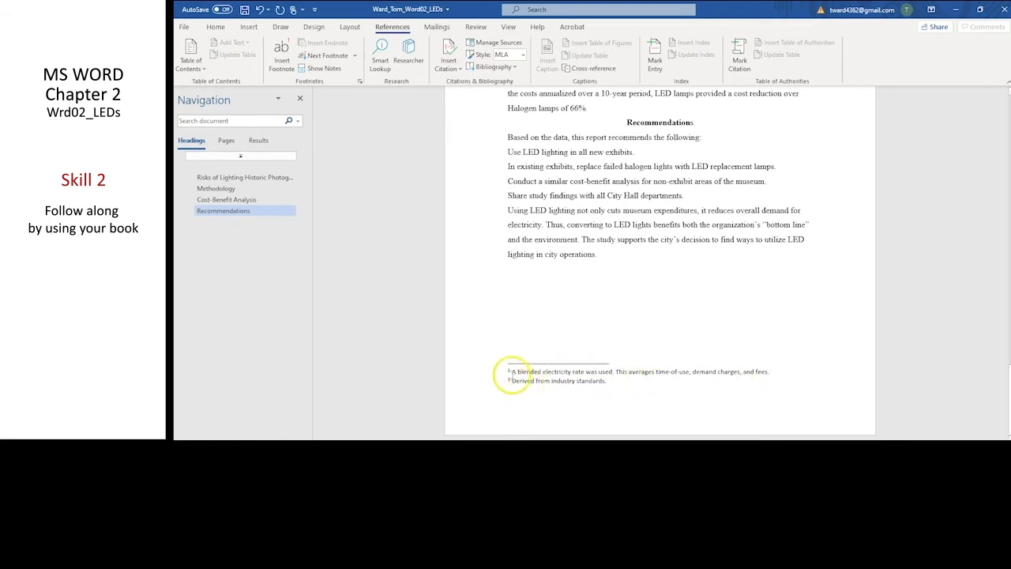
scroll(575, 326, "up", 1)
scroll(575, 326, "up", 6)
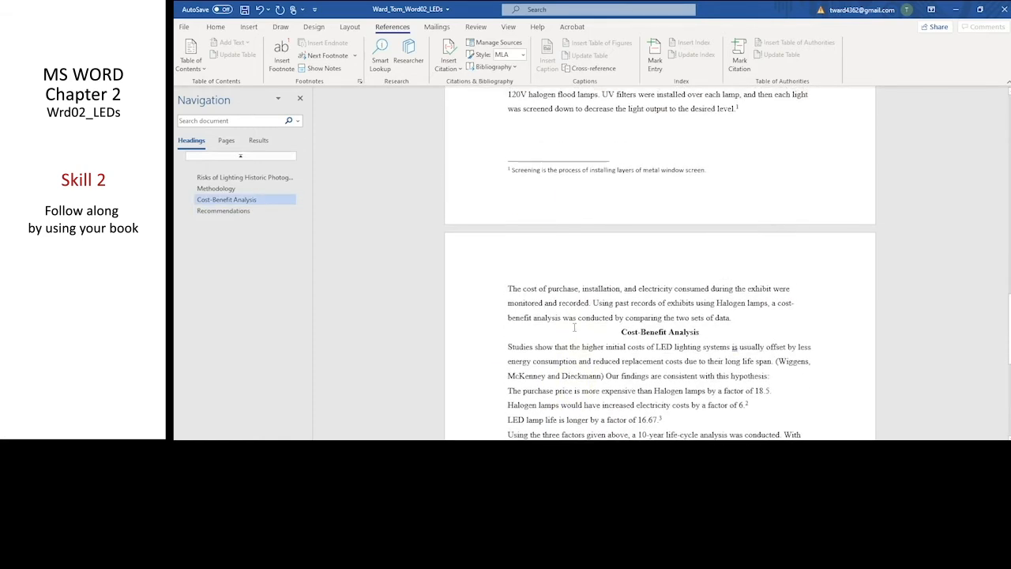
scroll(555, 245, "down", 7)
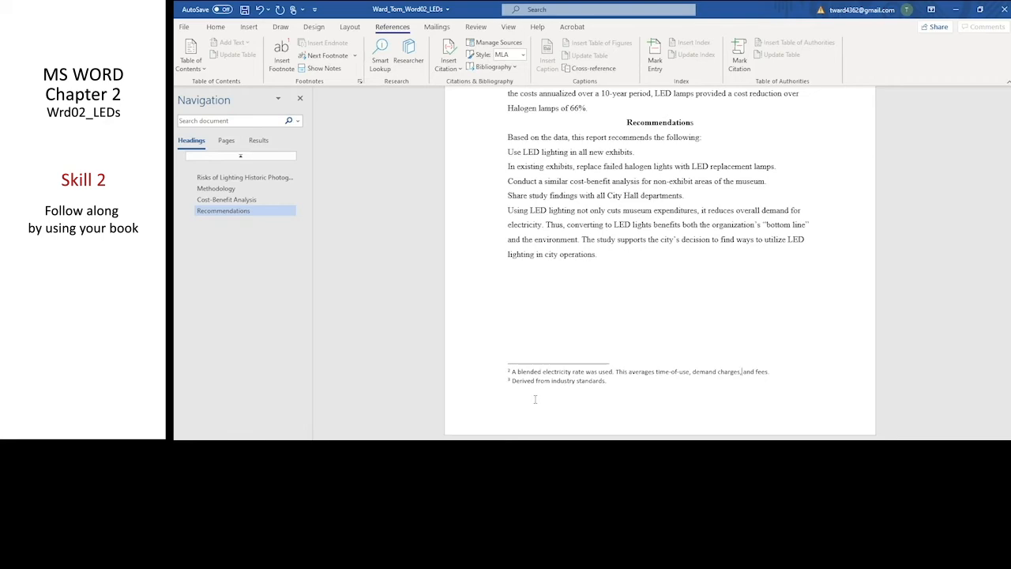
scroll(535, 399, "up", 20)
scroll(591, 337, "down", 3)
scroll(591, 337, "down", 8)
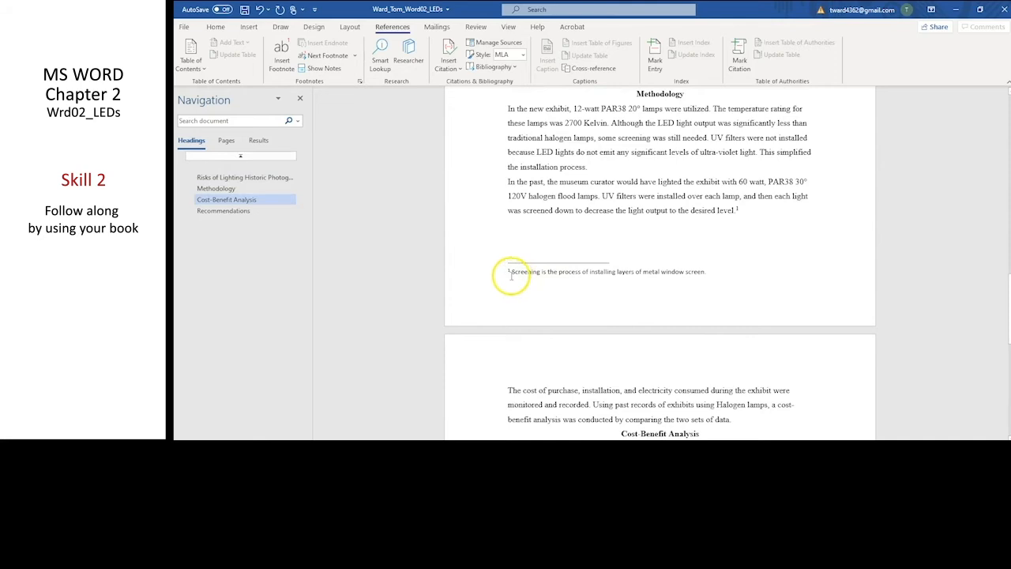
Format the text of the footnote about screening in Times New Roman, 12 pt.
left_click_drag(512, 272, 714, 276)
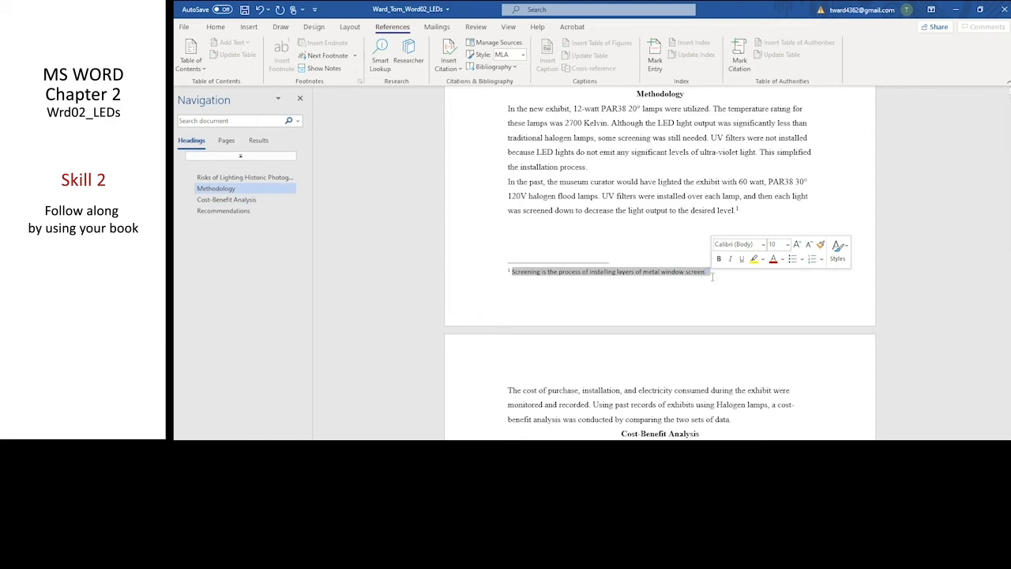
left_click(763, 246)
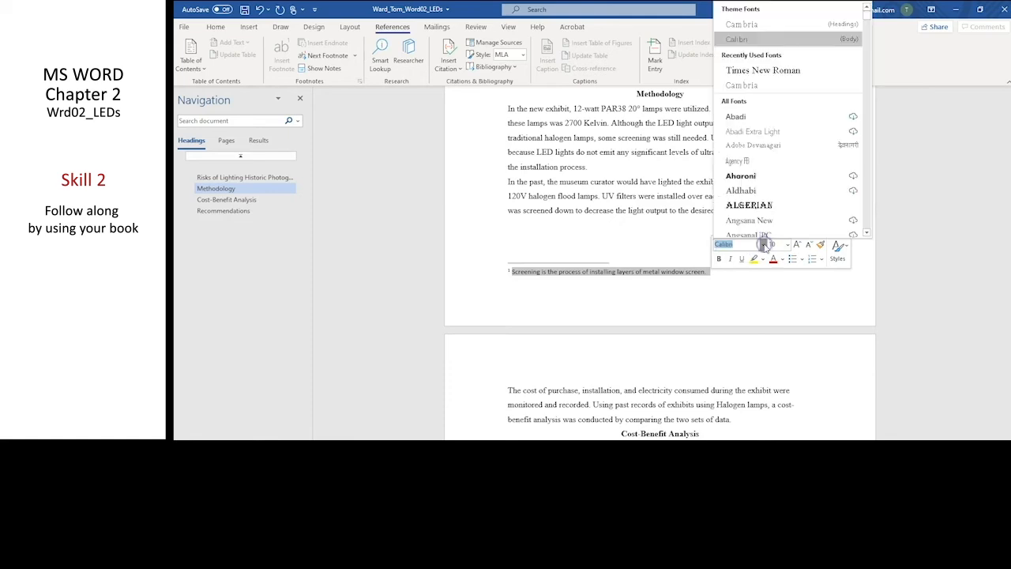
left_click(755, 72)
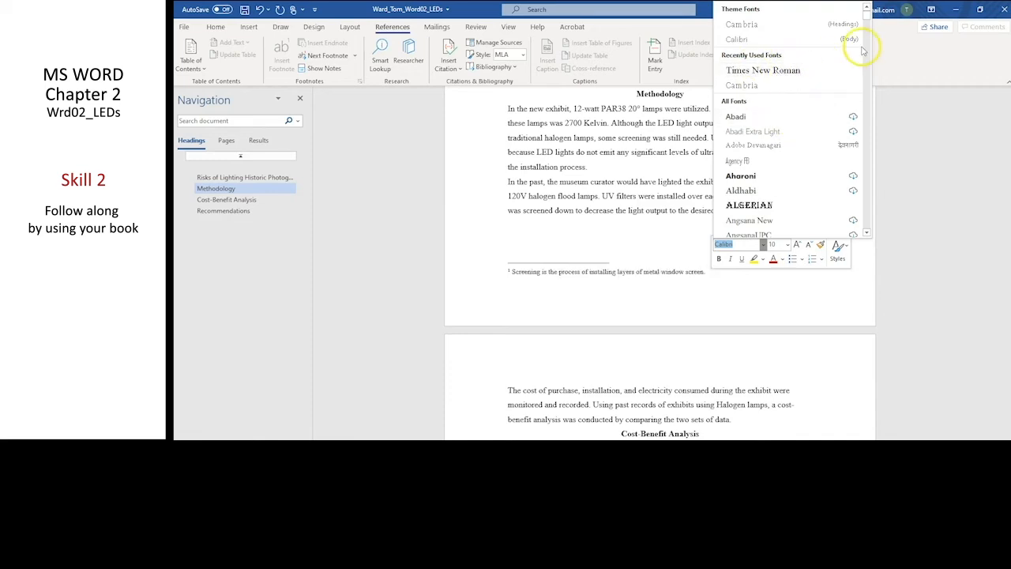
left_click_drag(867, 14, 854, 199)
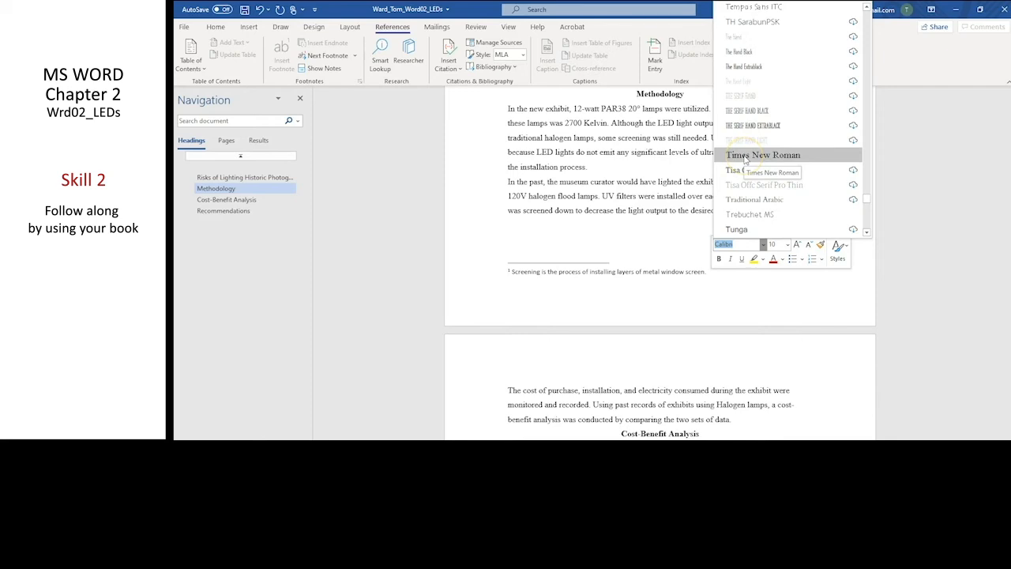
left_click(743, 155)
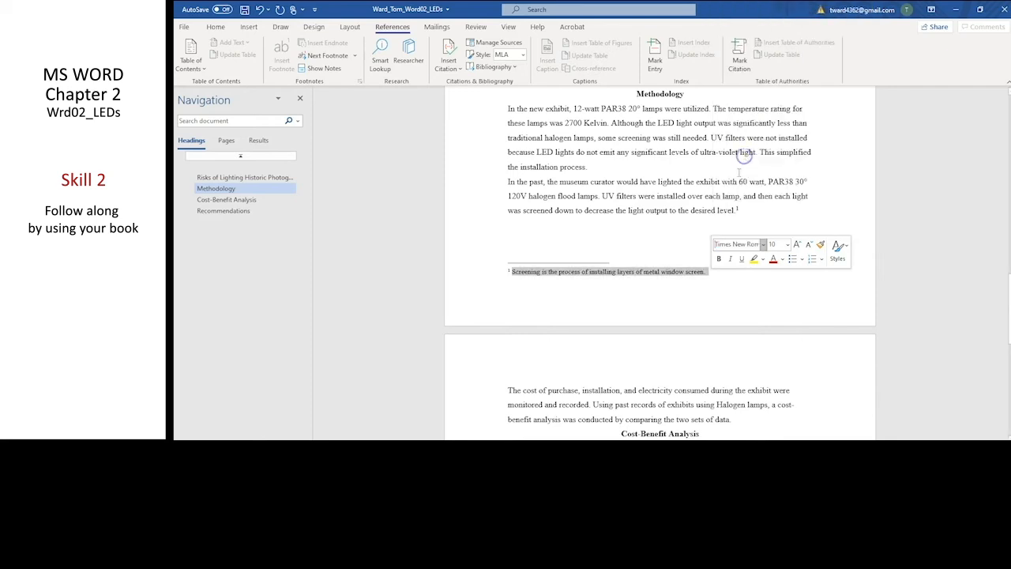
left_click(788, 245)
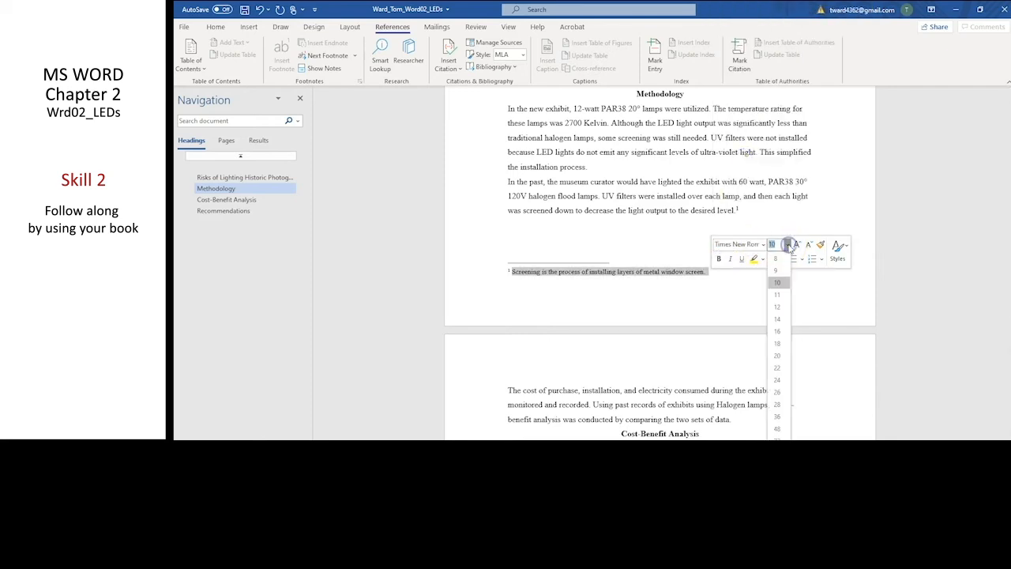
left_click(780, 308)
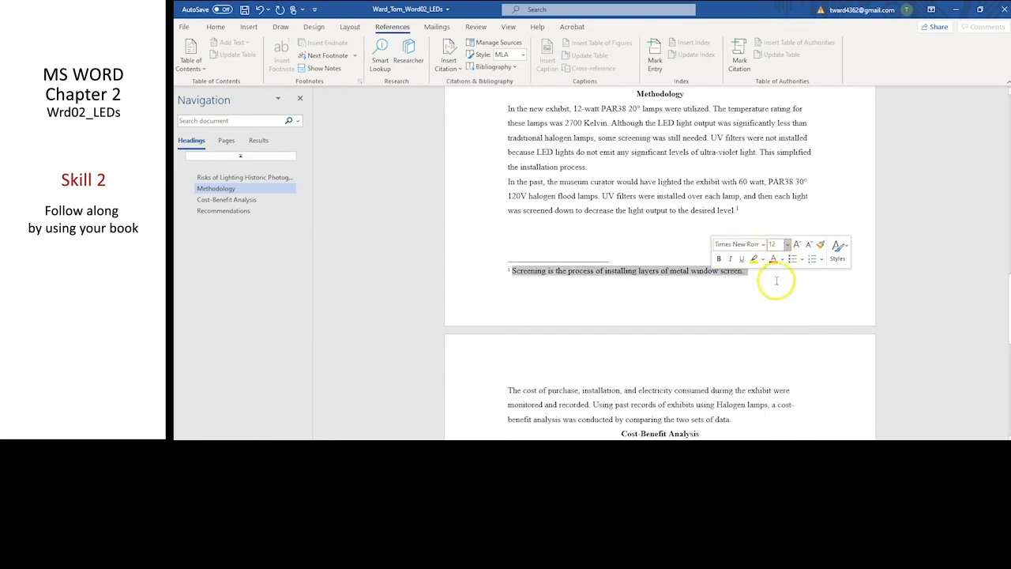
left_click(776, 282)
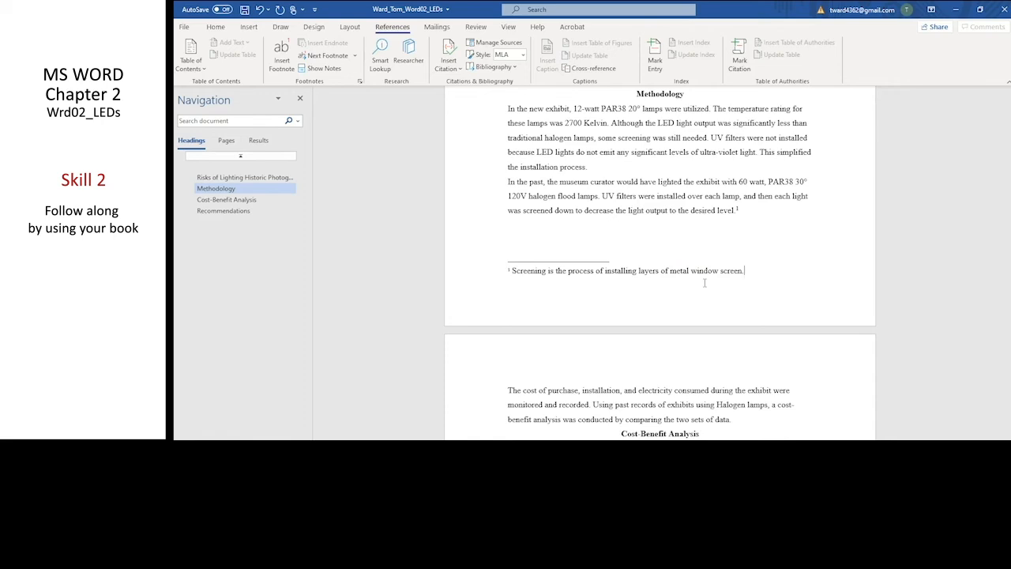
Format the text of the footnote about the blended electricity rate in Times New Roman, 12 pt.
scroll(759, 271, "down", 3)
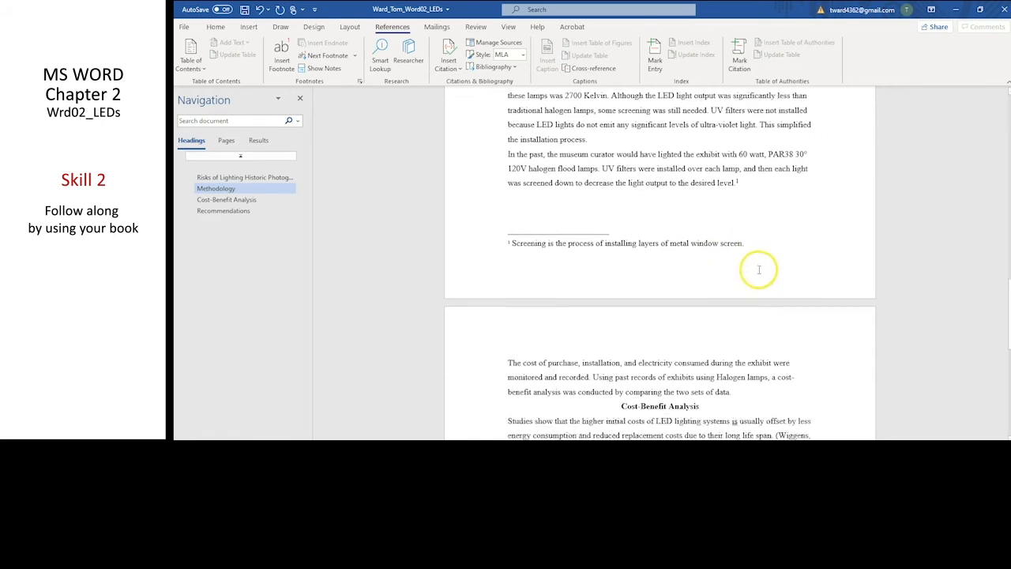
scroll(759, 269, "down", 8)
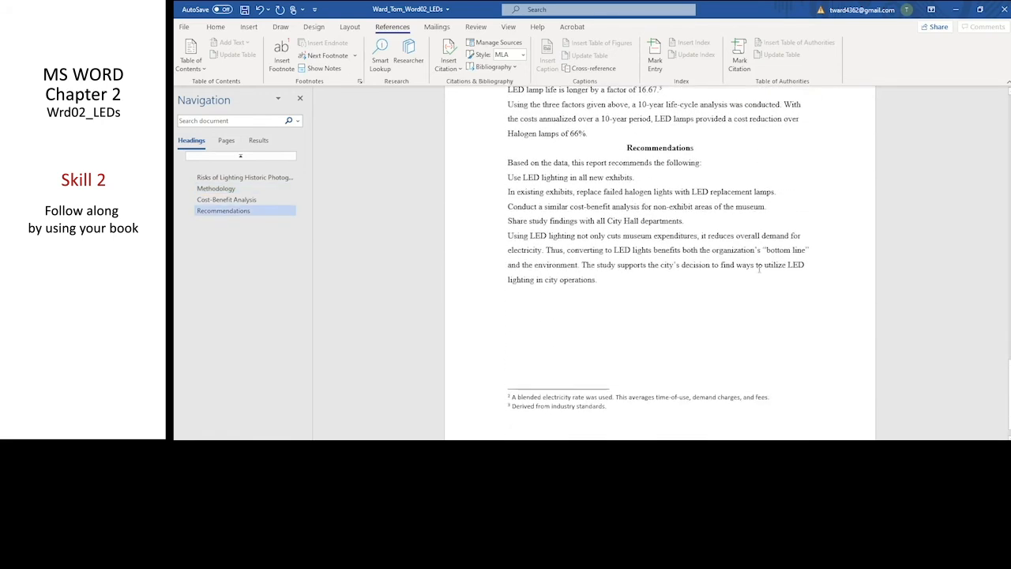
left_click(557, 371)
left_click_drag(512, 372, 763, 372)
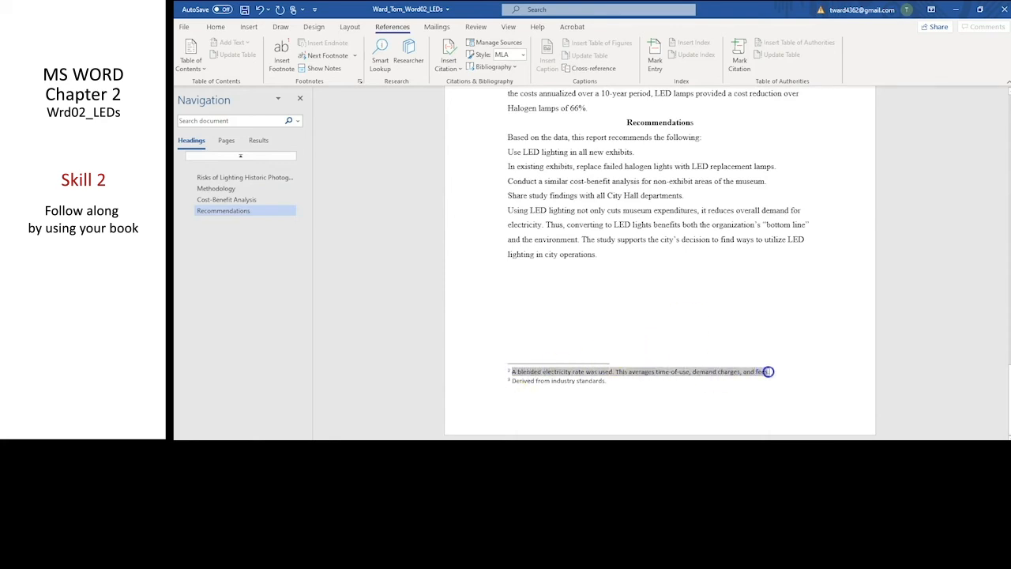
left_click_drag(771, 371, 773, 370)
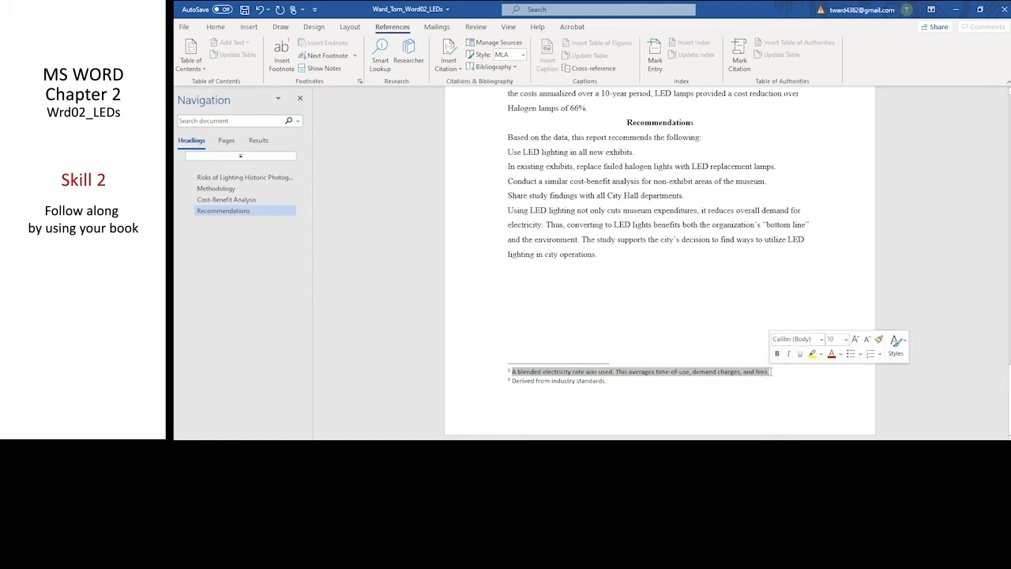
left_click(821, 339)
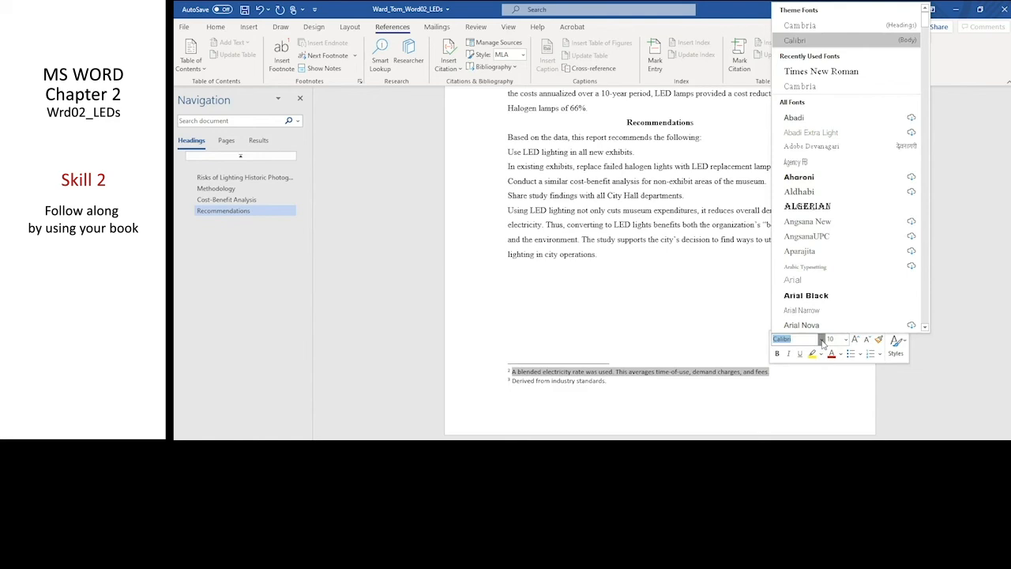
left_click(795, 340)
left_click_drag(794, 340, 765, 340)
type("Times New Rom")
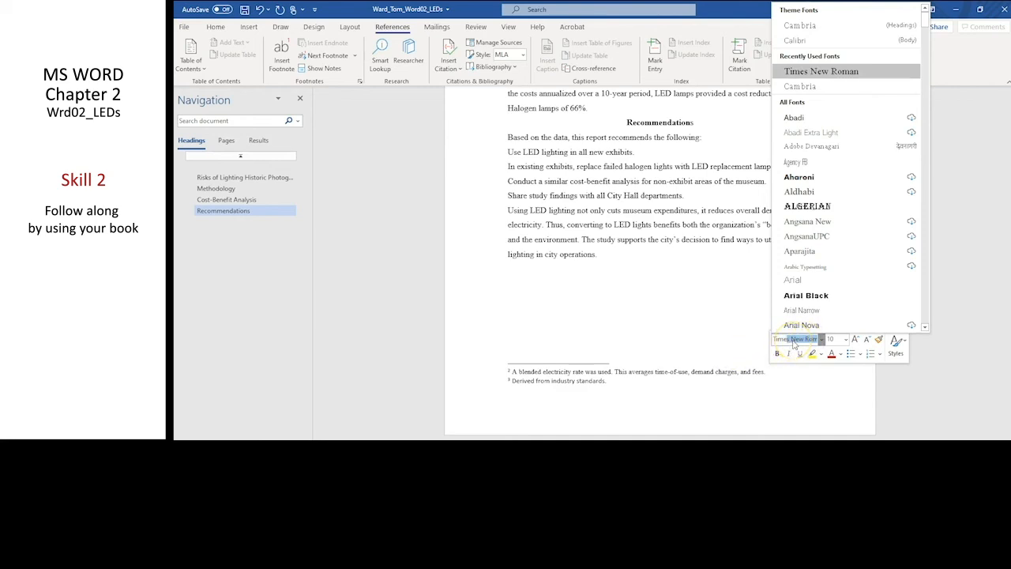
key("Tab")
left_click(846, 339)
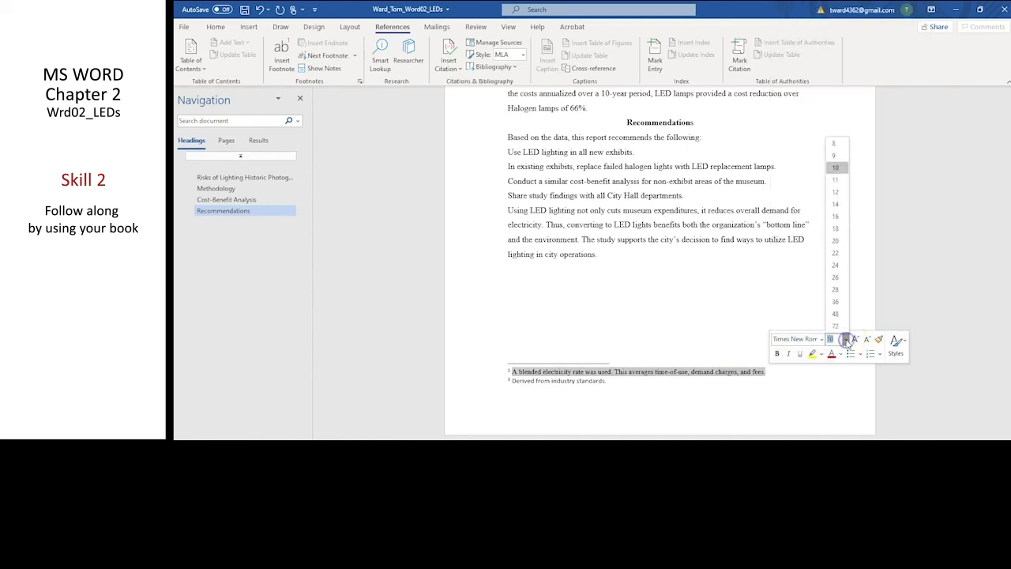
left_click(836, 191)
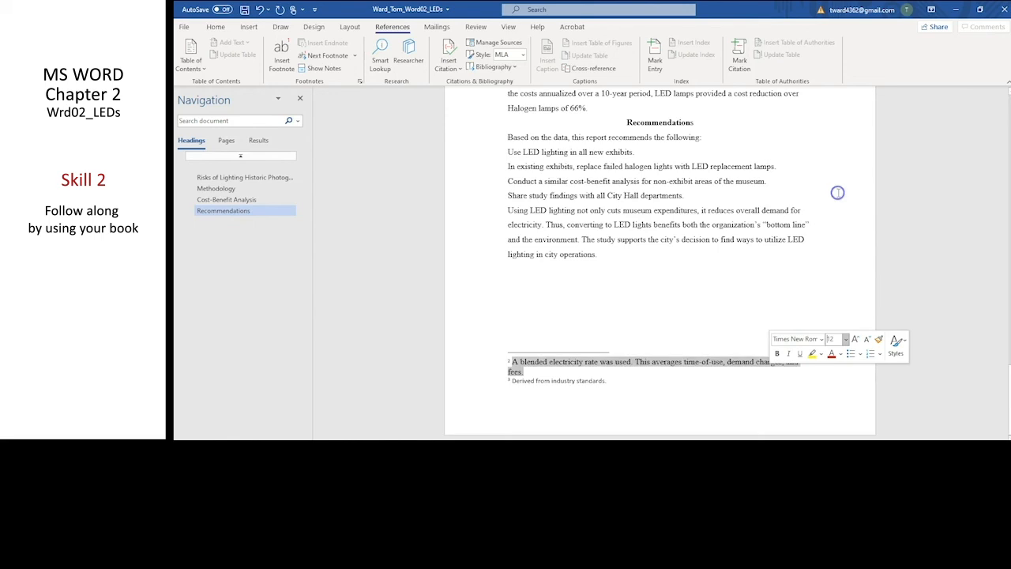
left_click(653, 399)
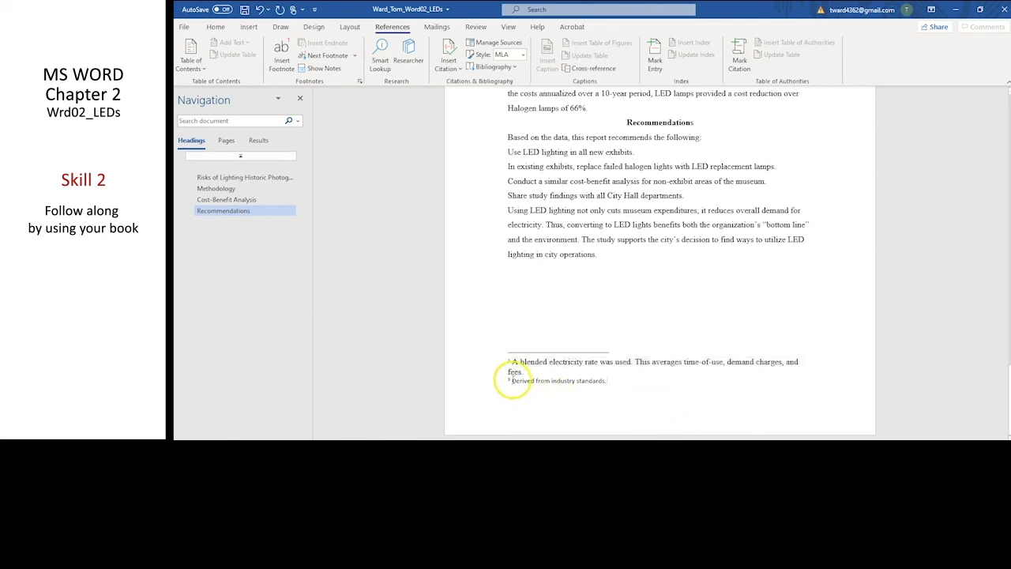
Format the footnote text "Derived from industry standards." in Times New Roman, 12 pt, and display the font settings for checking.
left_click_drag(510, 381, 608, 381)
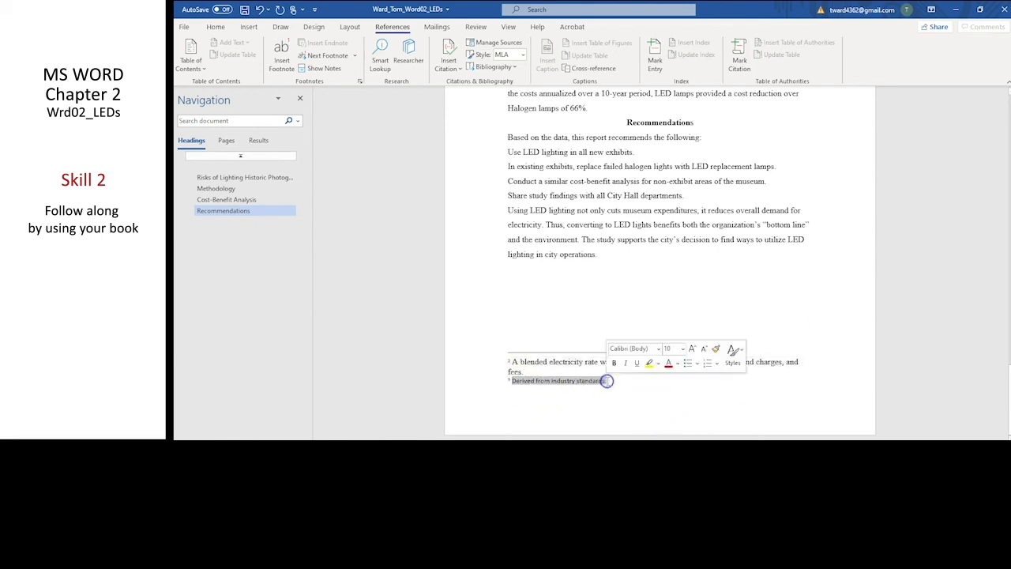
left_click(658, 348)
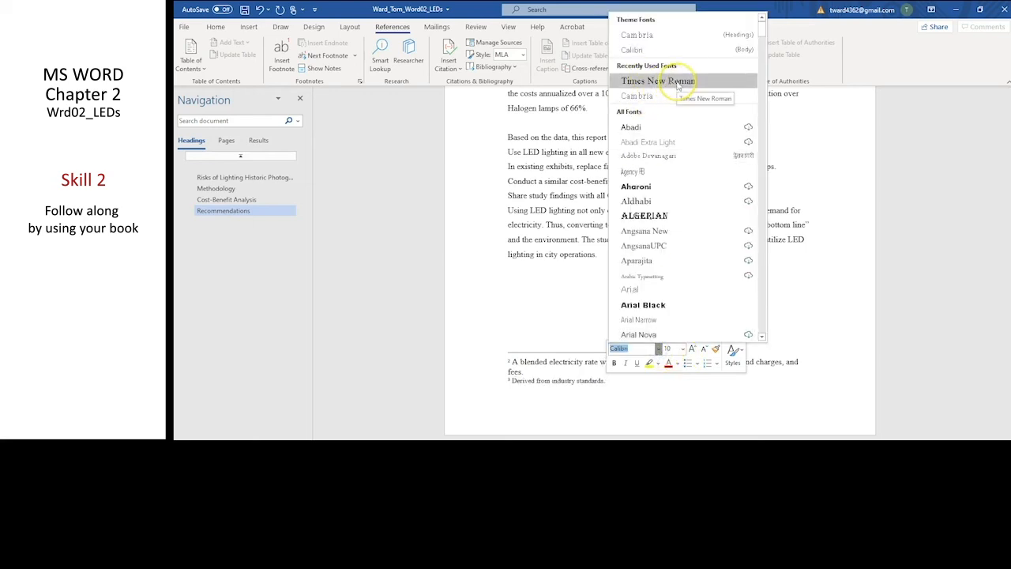
left_click(658, 81)
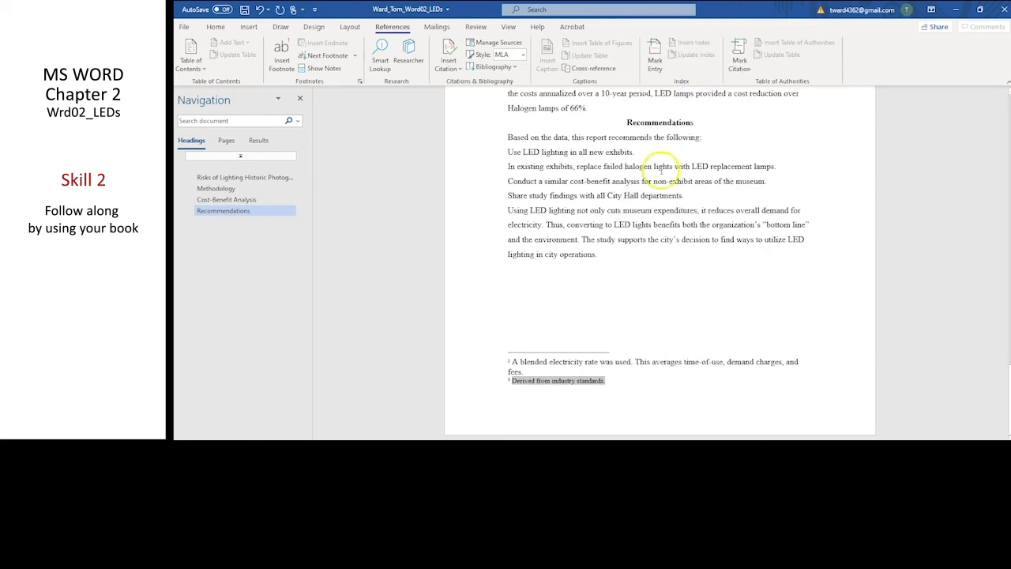
right_click(587, 383)
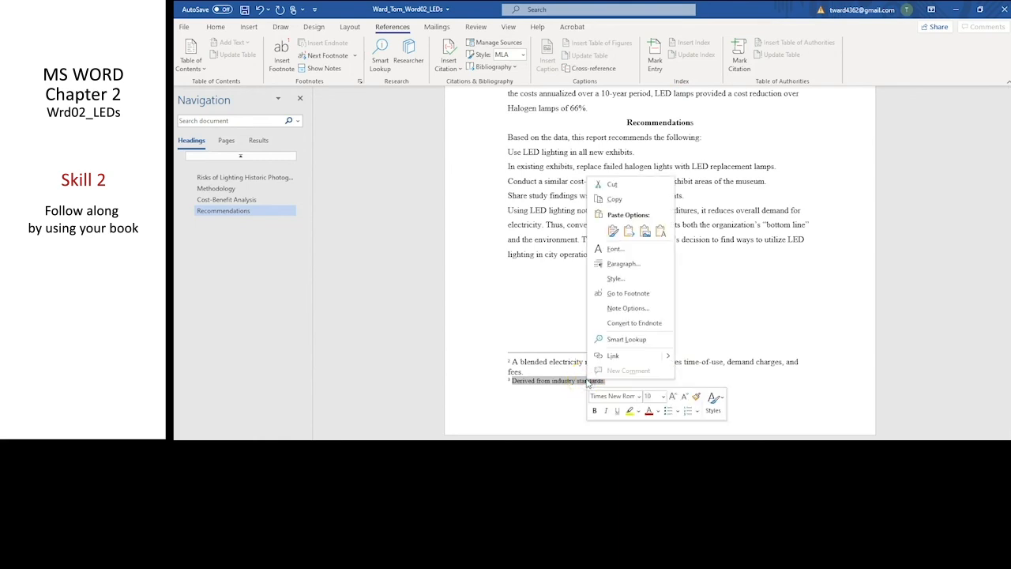
left_click(664, 397)
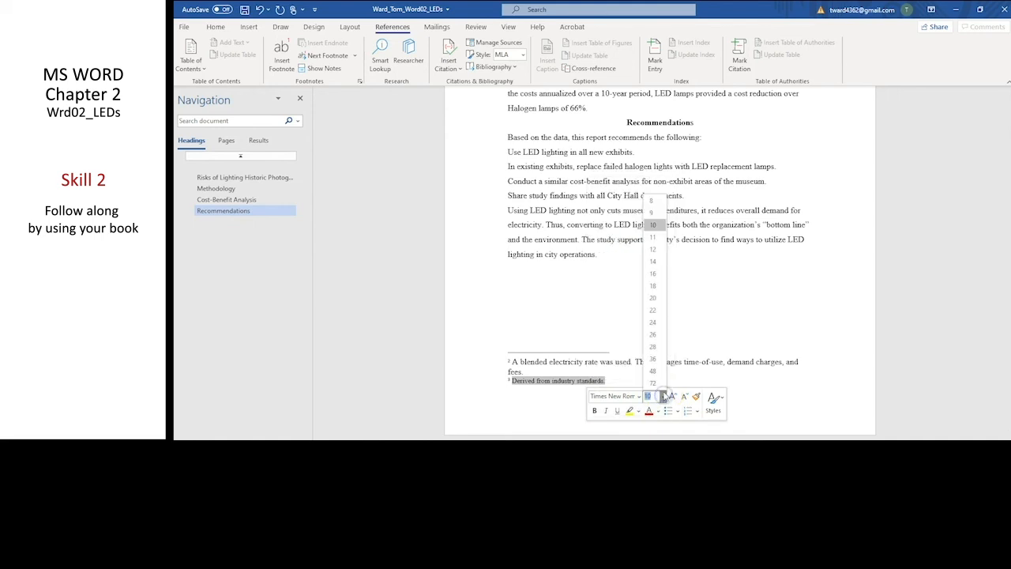
left_click(656, 250)
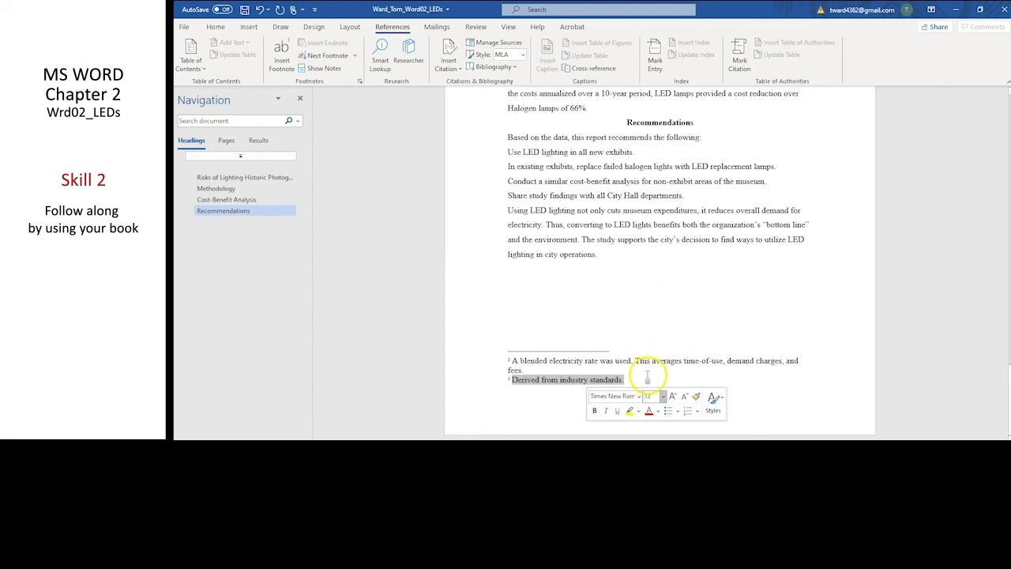
left_click(647, 377)
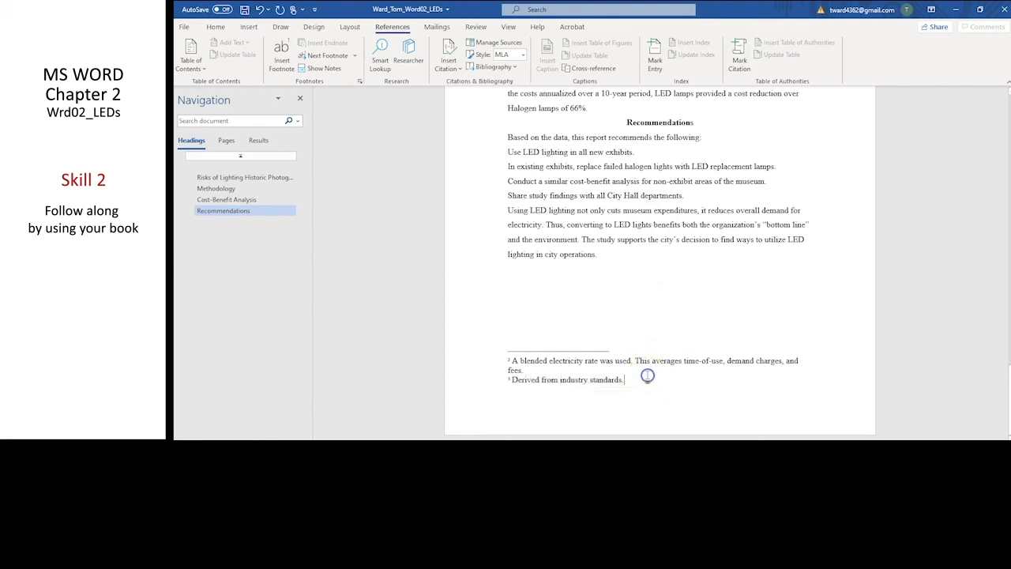
left_click(215, 27)
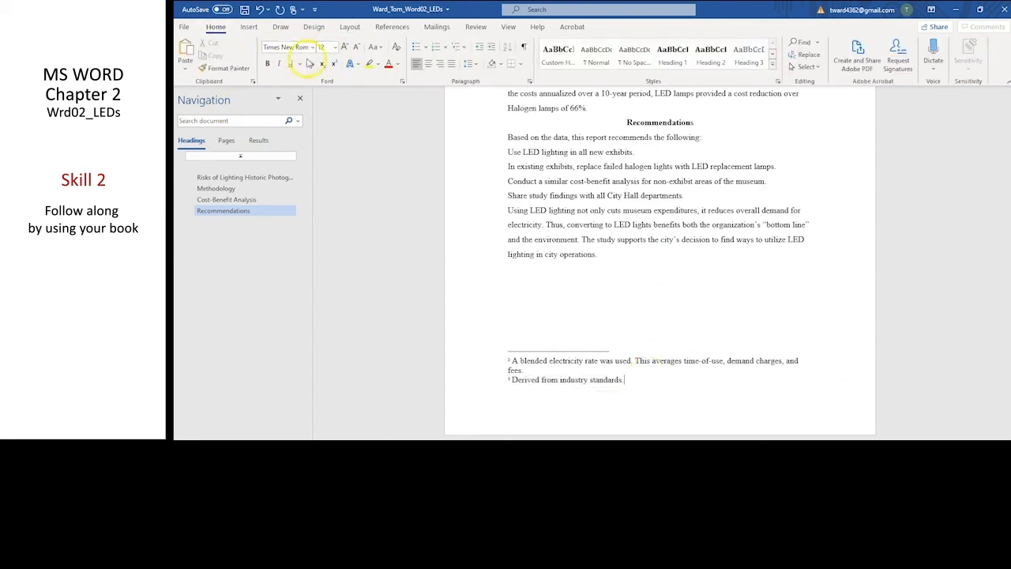